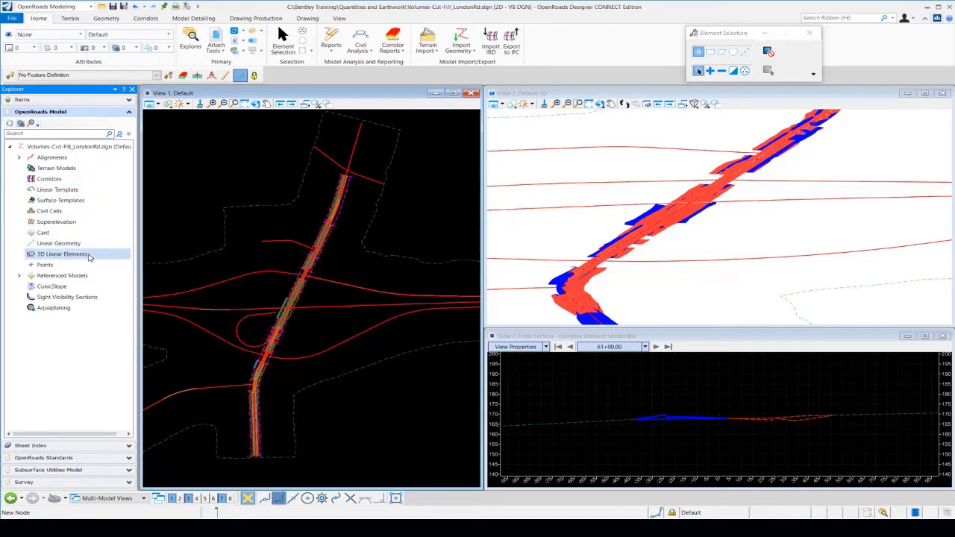
Expand Referenced Models > Terrain_Existing.dgn > Terrain Models and select Existing Boundary.
{"action": "left_click", "coordinate": [56, 275]}
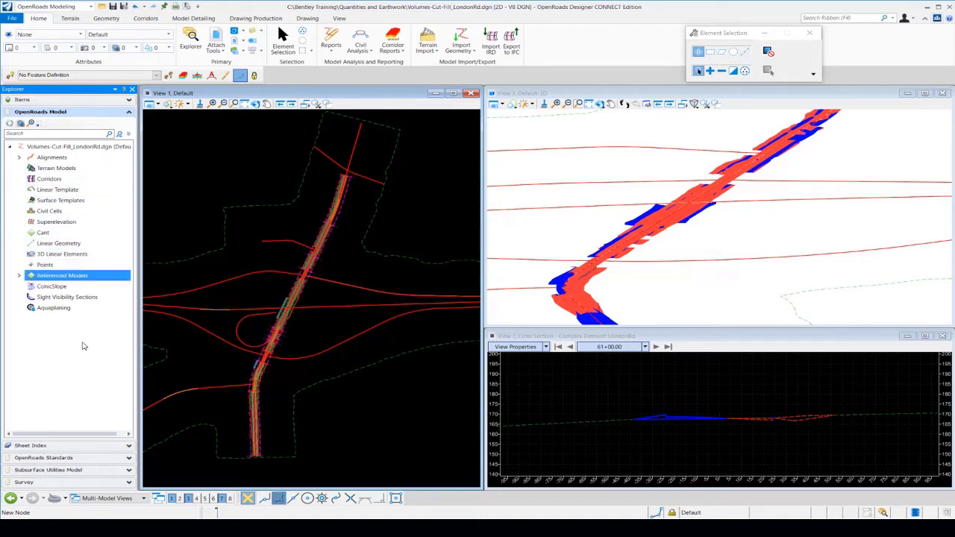
{"action": "left_click", "coordinate": [19, 275]}
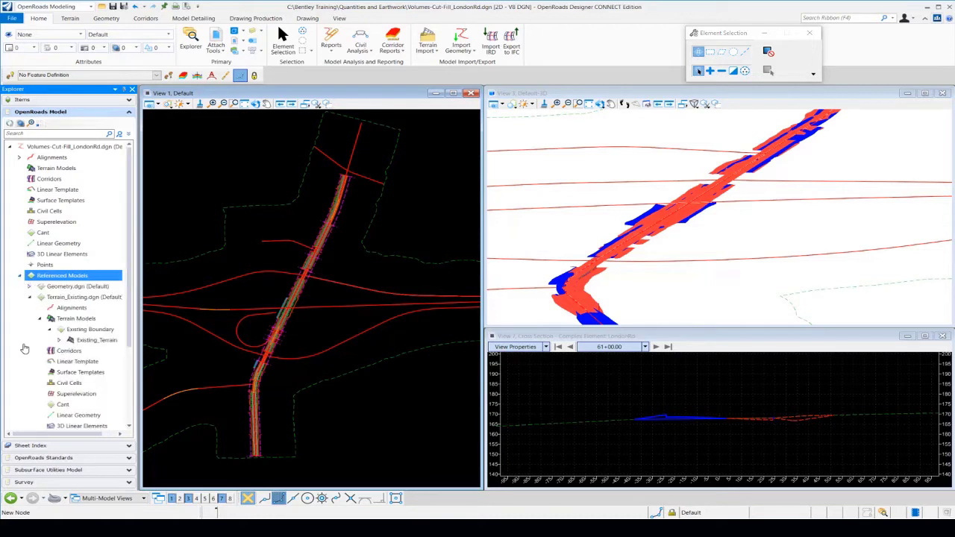
{"action": "left_click", "coordinate": [49, 297]}
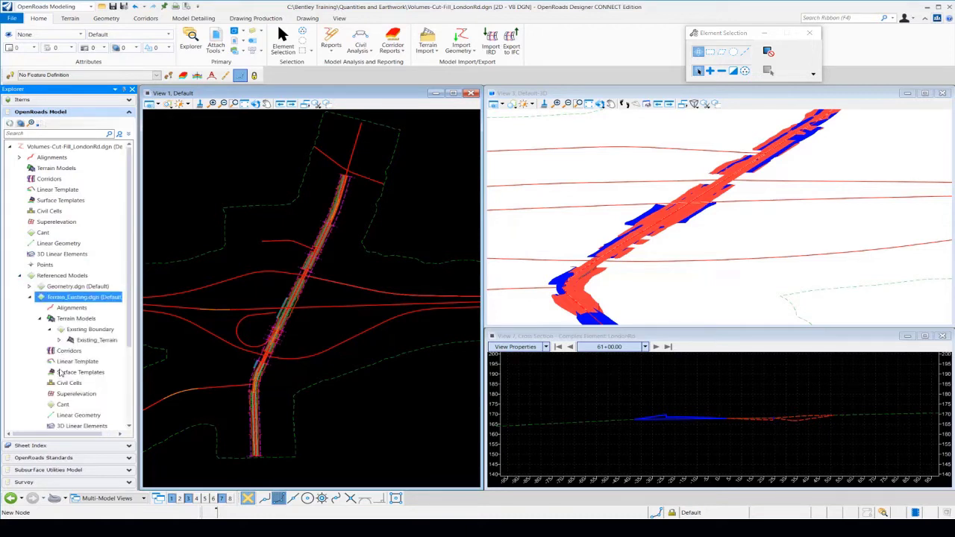
{"action": "key", "text": "Down"}
{"action": "key", "text": "Down"}
{"action": "left_click", "coordinate": [86, 330]}
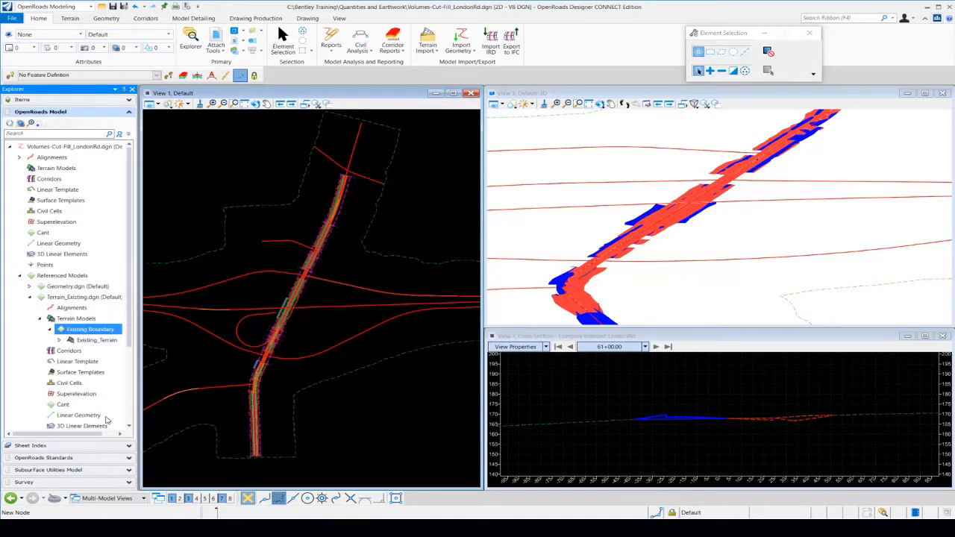
Confirm the Existing Boundary Volume Option stays Existing, then close Properties.
{"action": "right_click", "coordinate": [92, 333]}
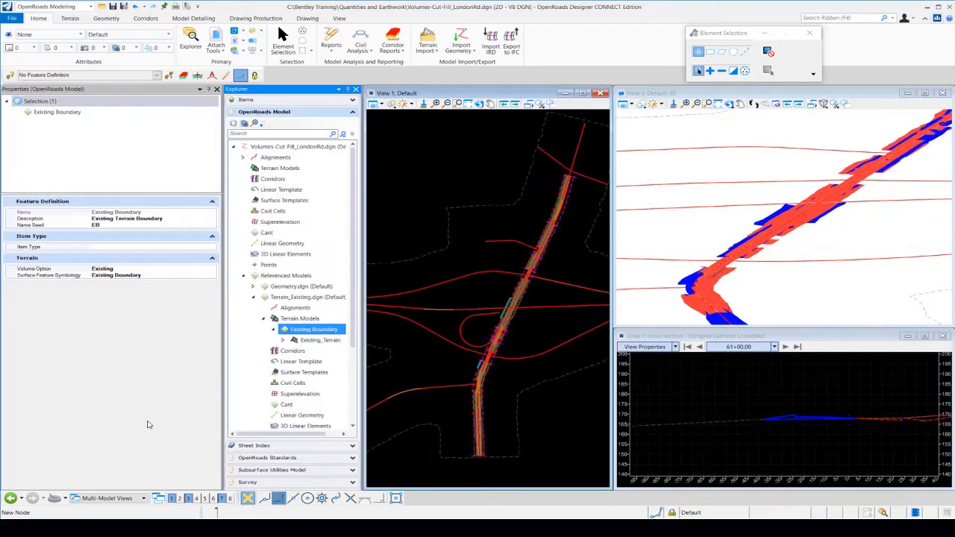
{"action": "left_click", "coordinate": [128, 270]}
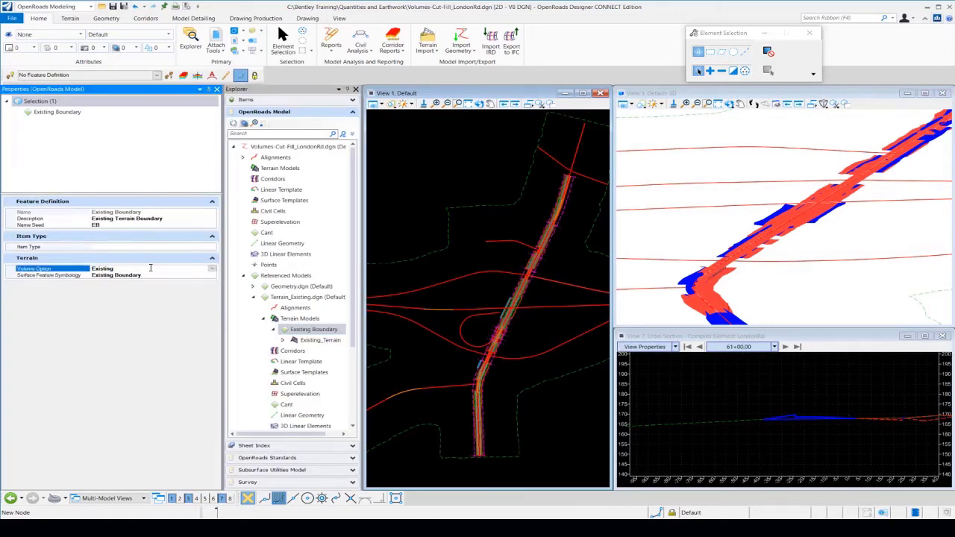
{"action": "left_click", "coordinate": [212, 270]}
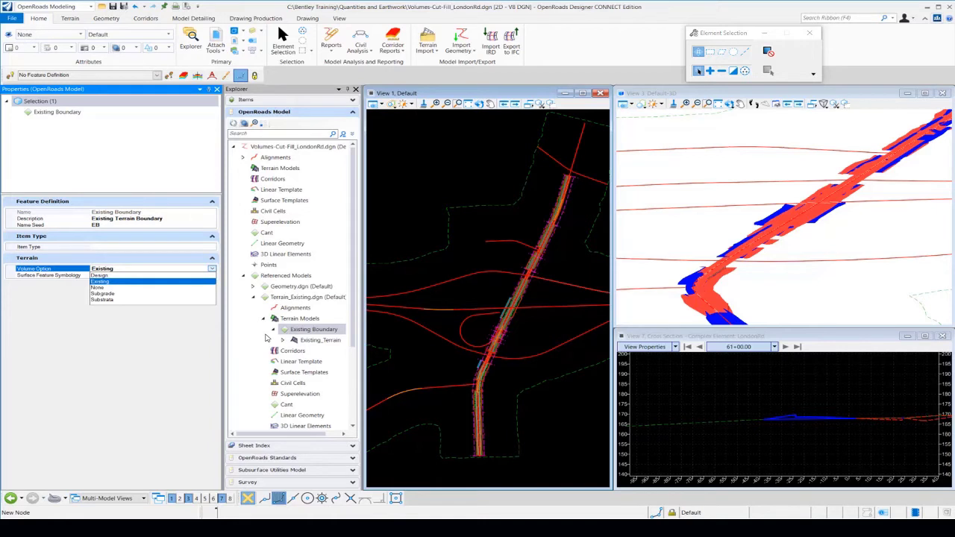
{"action": "left_click", "coordinate": [198, 281]}
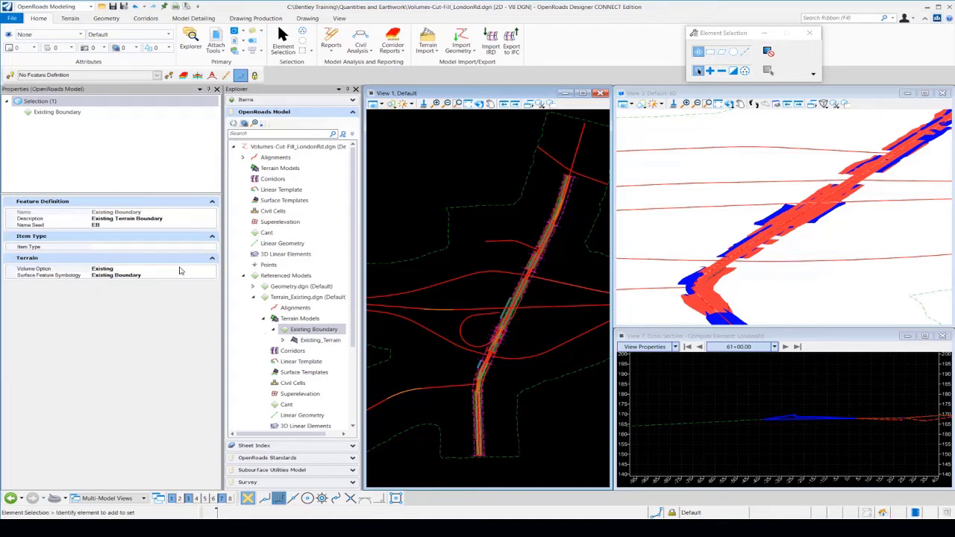
{"action": "left_click", "coordinate": [217, 89]}
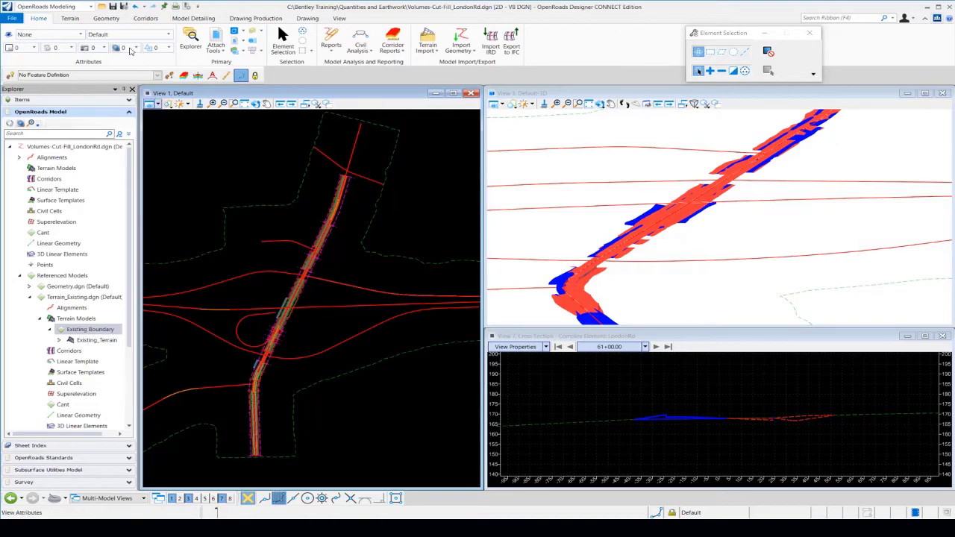
Open Corridor-LondonRd.dgn from the Quantities and Earthwork folder.
{"action": "left_click", "coordinate": [102, 6]}
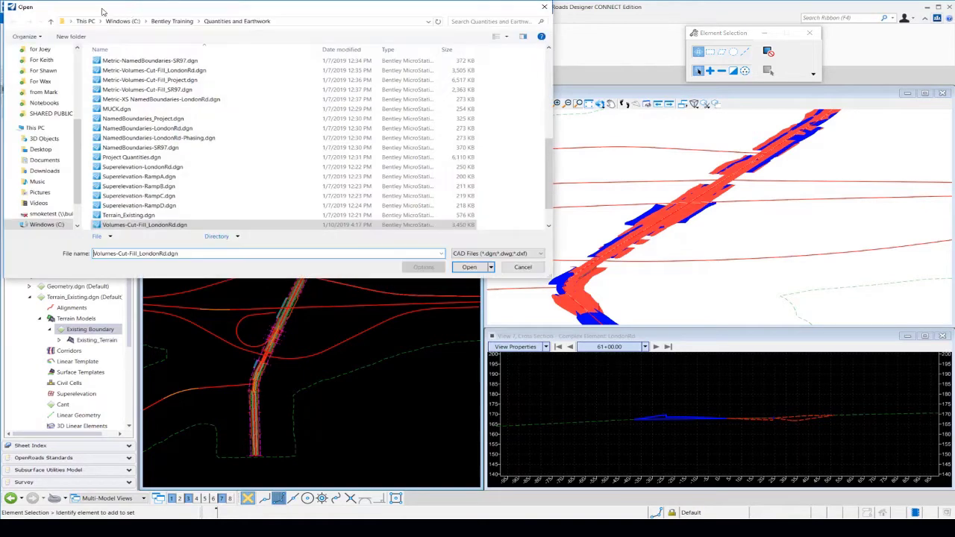
{"action": "scroll", "coordinate": [174, 188], "scroll_direction": "up", "scroll_amount": 5}
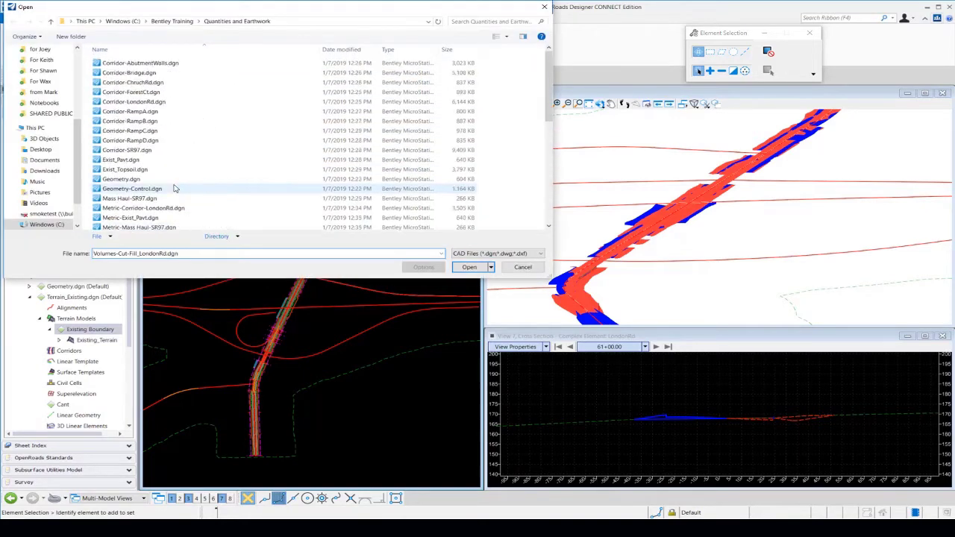
{"action": "left_click", "coordinate": [149, 102]}
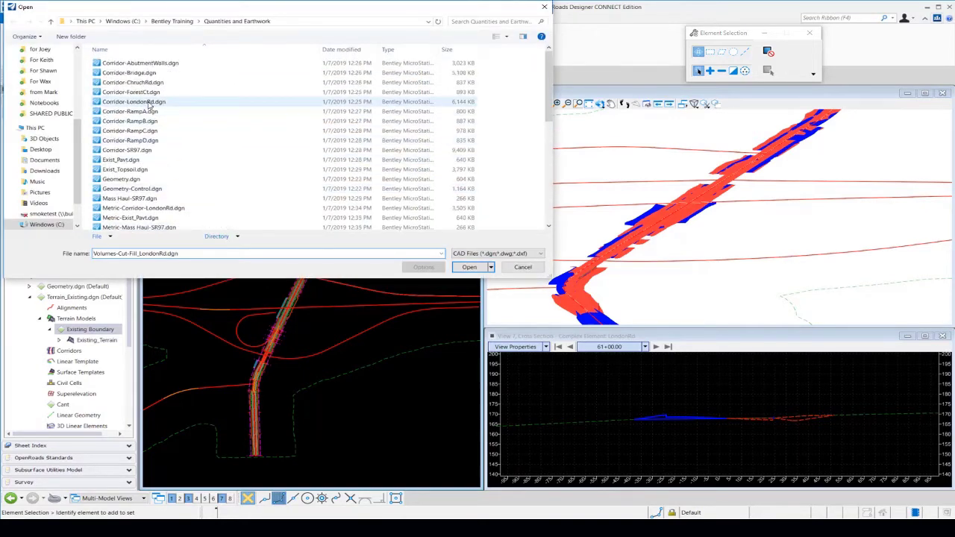
{"action": "left_click", "coordinate": [469, 266]}
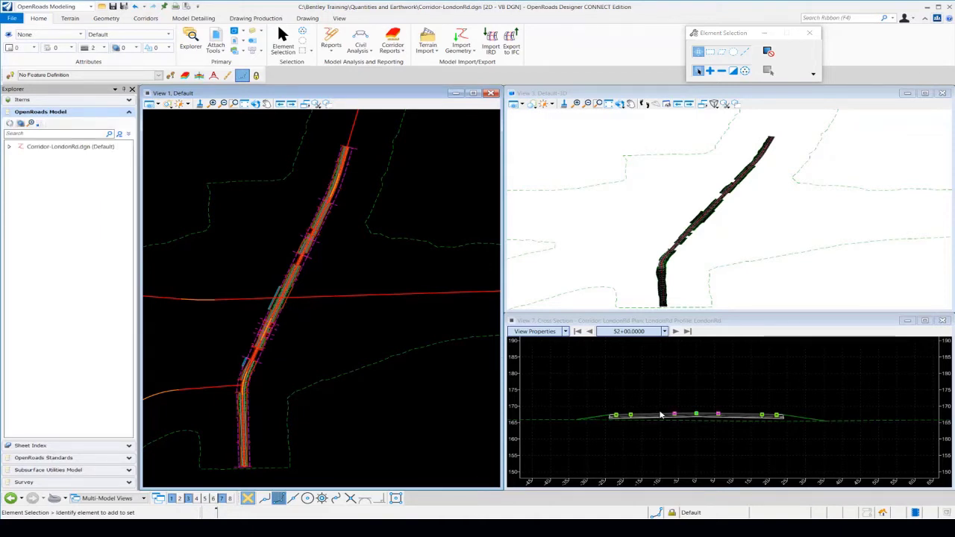
In OpenRoads Standards, expand Corridor-LondonRd.dgn > Feature Definitions > Mesh > Aggregate.
{"action": "scroll", "coordinate": [660, 416], "scroll_direction": "up", "scroll_amount": 4}
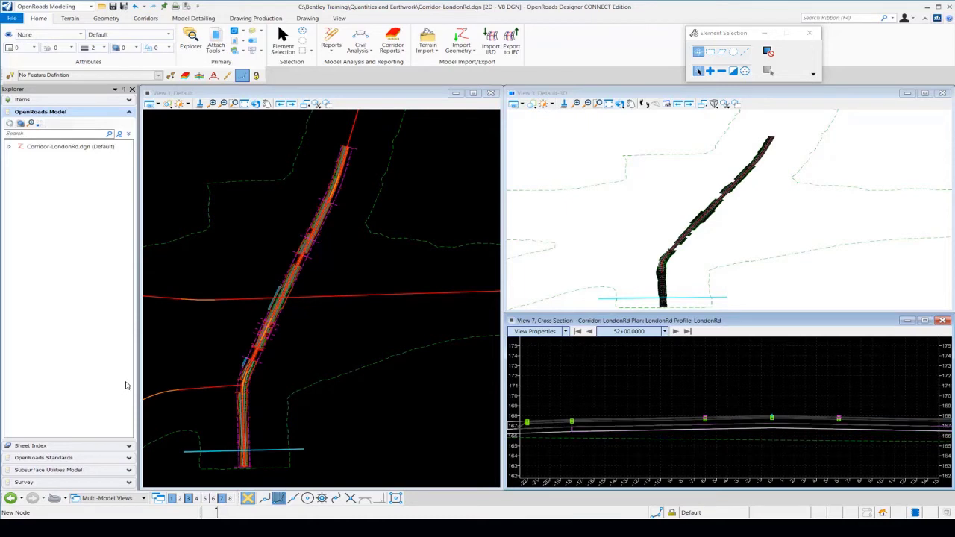
{"action": "left_click", "coordinate": [15, 187]}
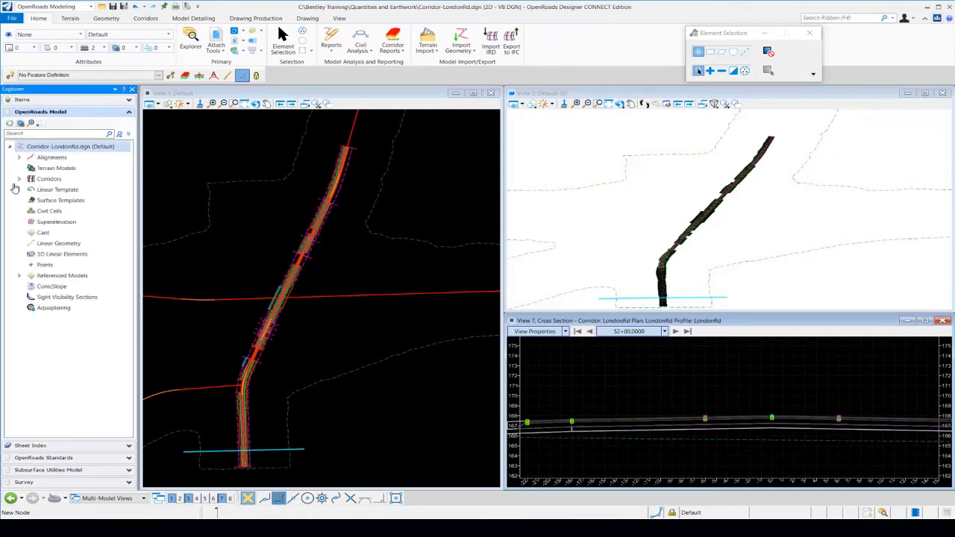
{"action": "left_click", "coordinate": [55, 458]}
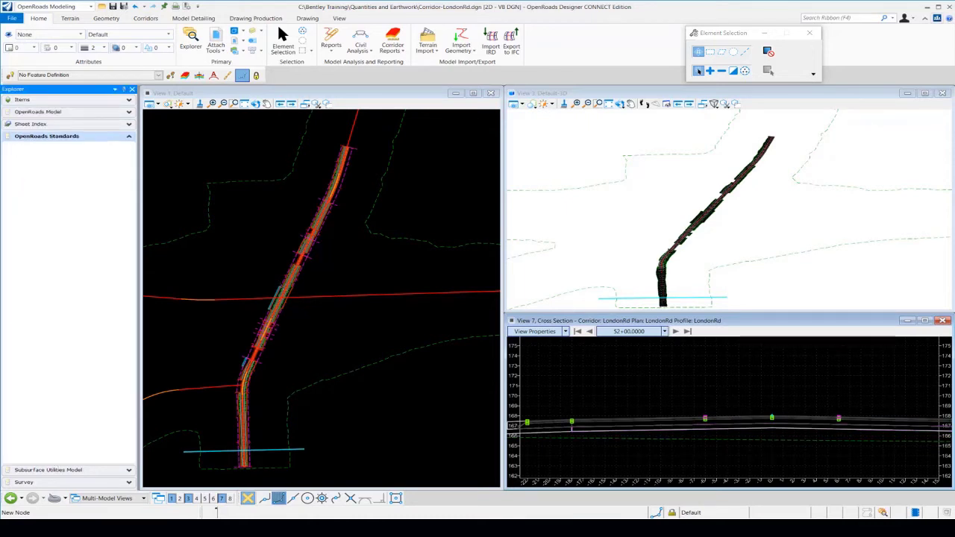
{"action": "left_click", "coordinate": [8, 172]}
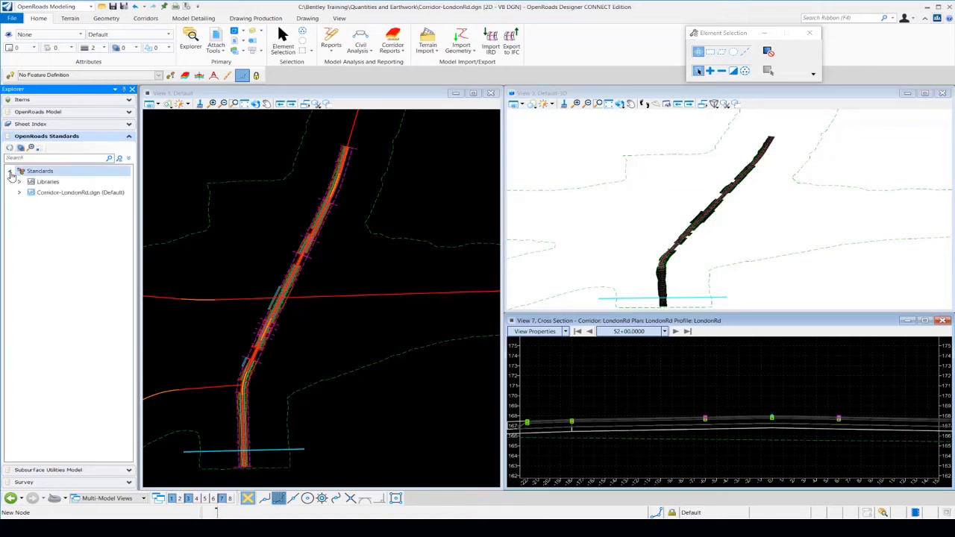
{"action": "left_click", "coordinate": [30, 193]}
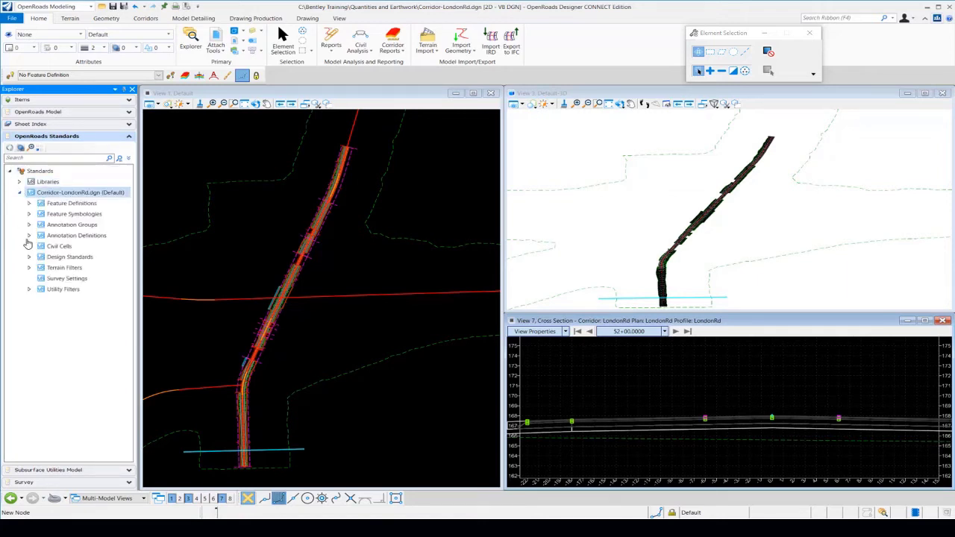
{"action": "left_click", "coordinate": [30, 203]}
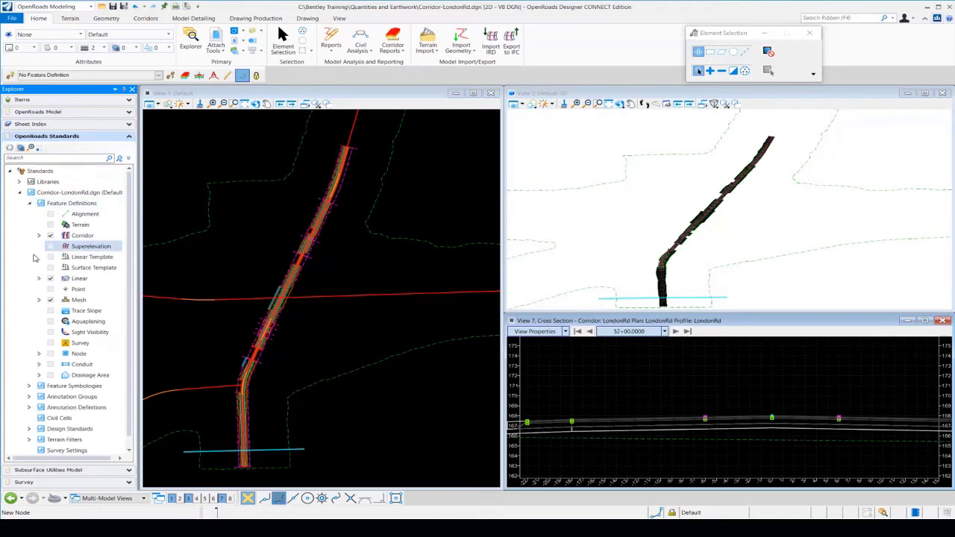
{"action": "left_click", "coordinate": [39, 299]}
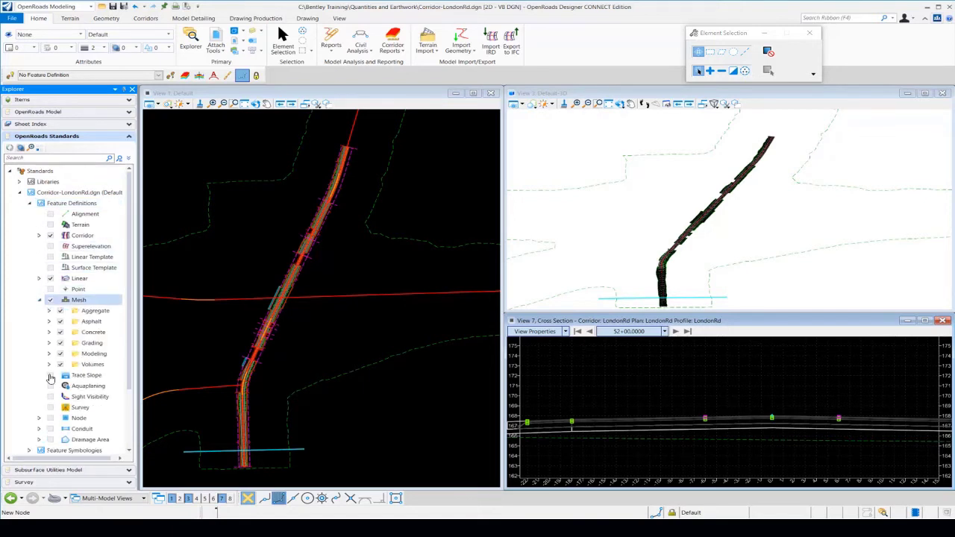
{"action": "left_click", "coordinate": [49, 311]}
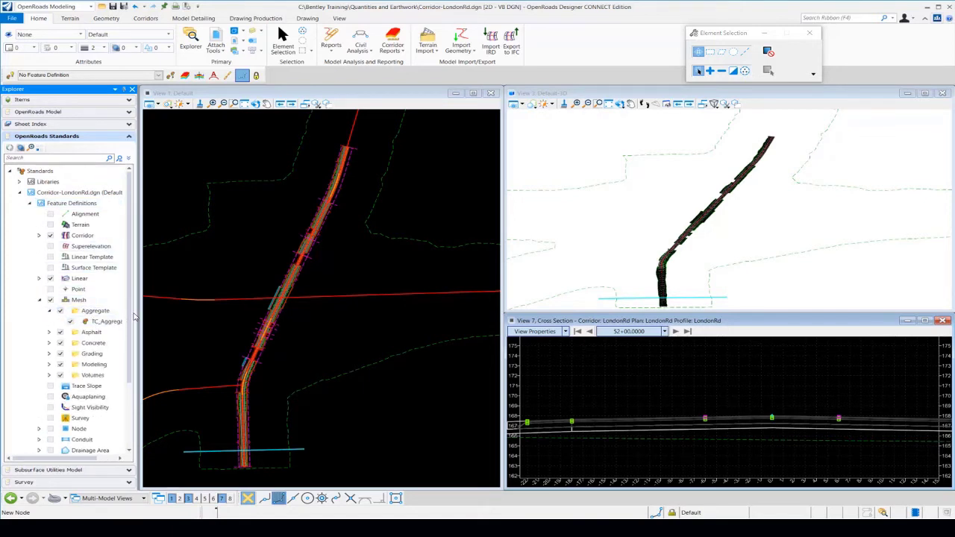
Widen the Explorer panel and select the TC_Aggregate Typ A definition.
{"action": "mouse_move", "coordinate": [141, 315]}
{"action": "left_mouse_down"}
{"action": "mouse_move", "coordinate": [158, 315]}
{"action": "mouse_move", "coordinate": [139, 329]}
{"action": "mouse_move", "coordinate": [149, 327]}
{"action": "left_mouse_up"}
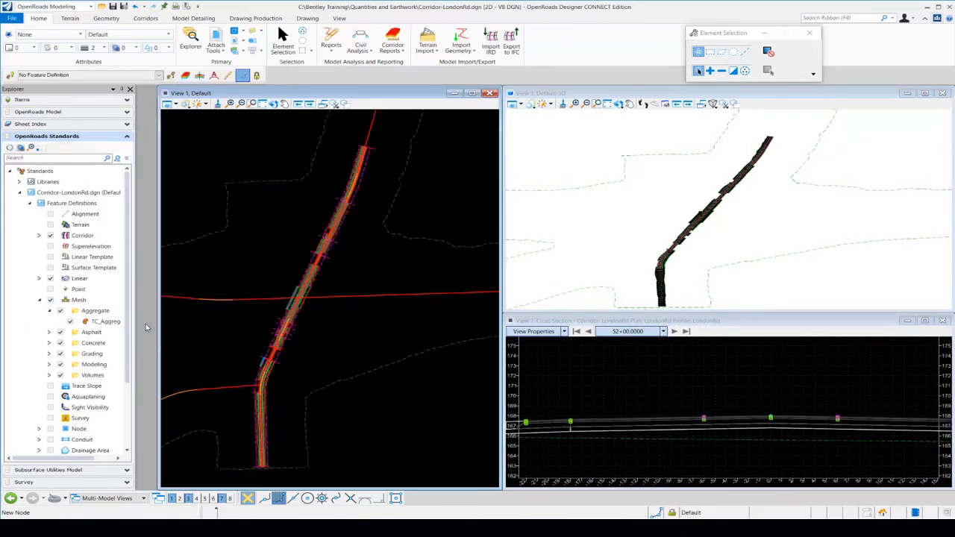
{"action": "left_click_drag", "start_coordinate": [165, 315], "coordinate": [138, 323]}
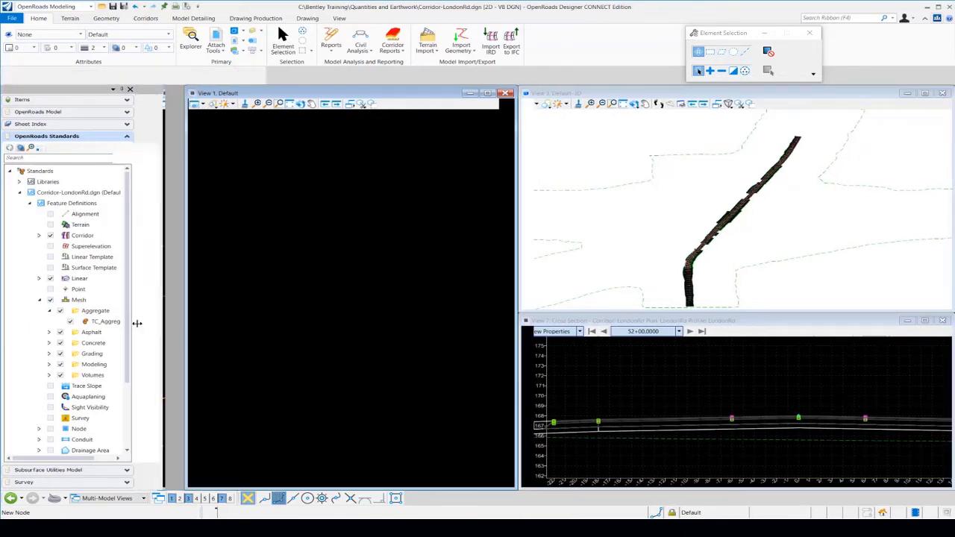
{"action": "left_click", "coordinate": [137, 321]}
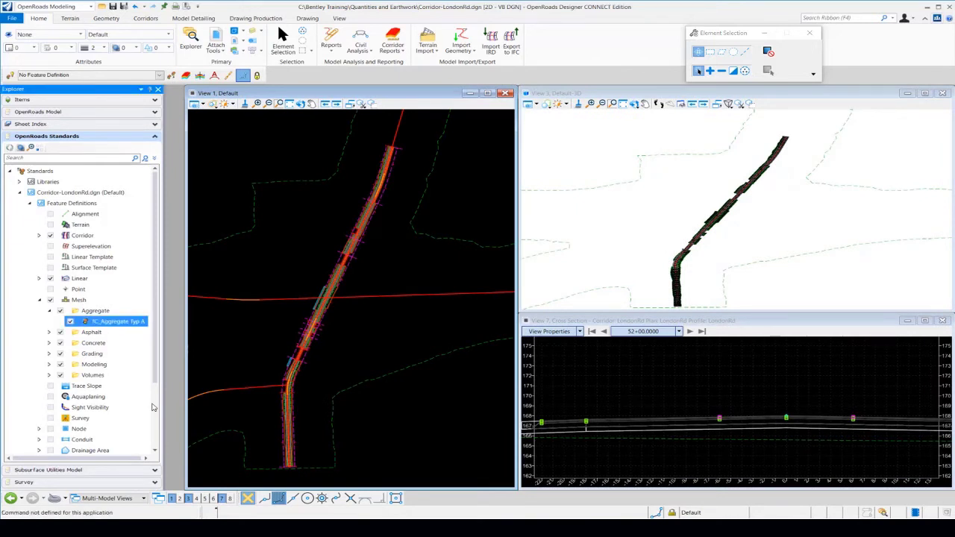
Show TC_Aggregate Typ A's properties and expand the Asphalt mesh group.
{"action": "right_click", "coordinate": [124, 324]}
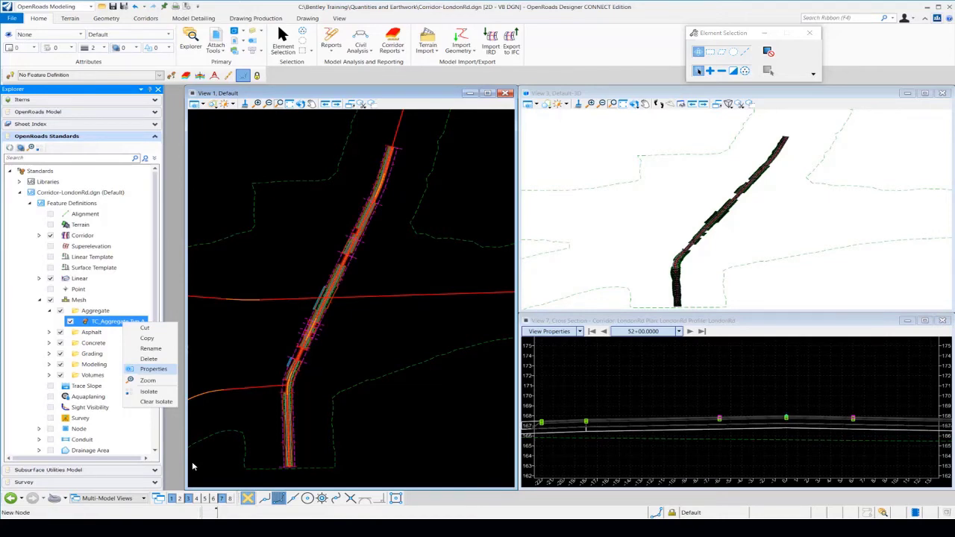
{"action": "left_click", "coordinate": [153, 368]}
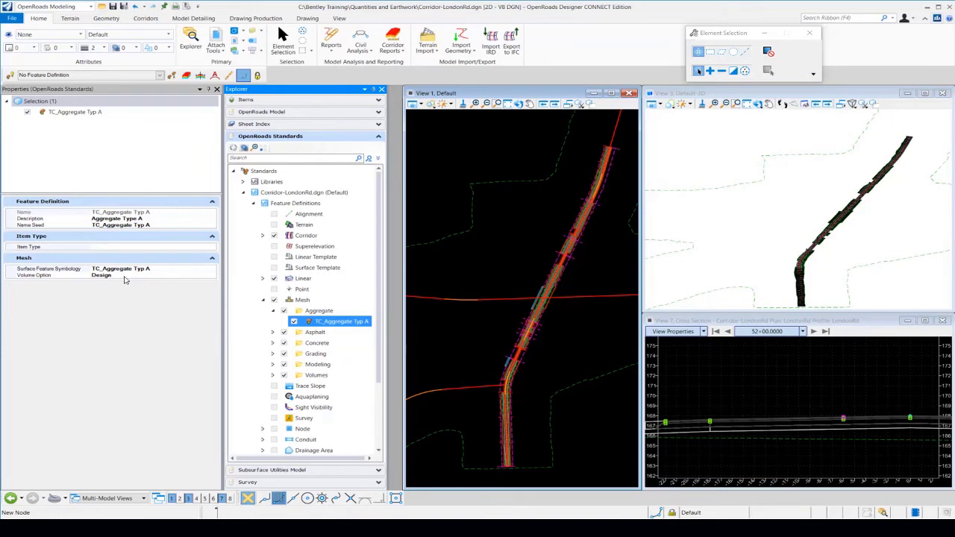
{"action": "left_click", "coordinate": [283, 334]}
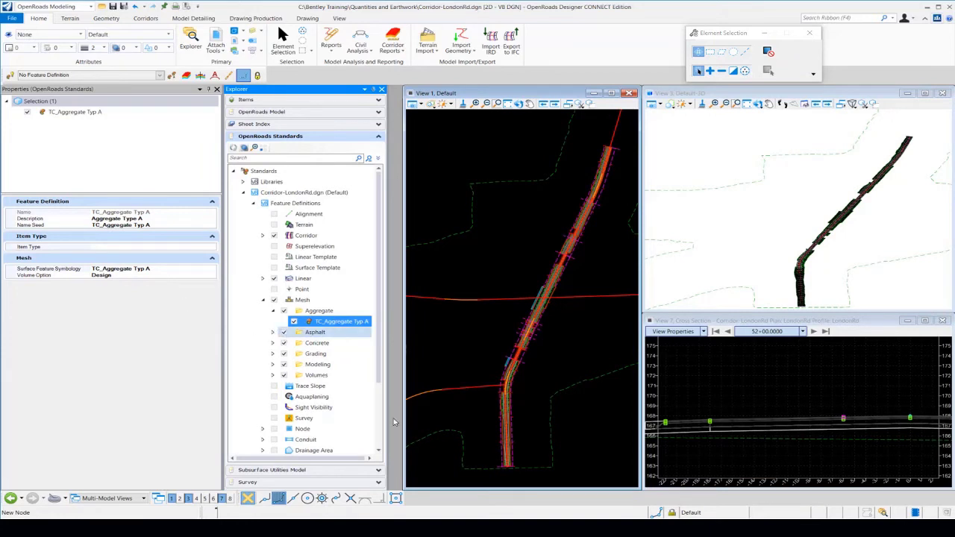
{"action": "key", "text": "Right"}
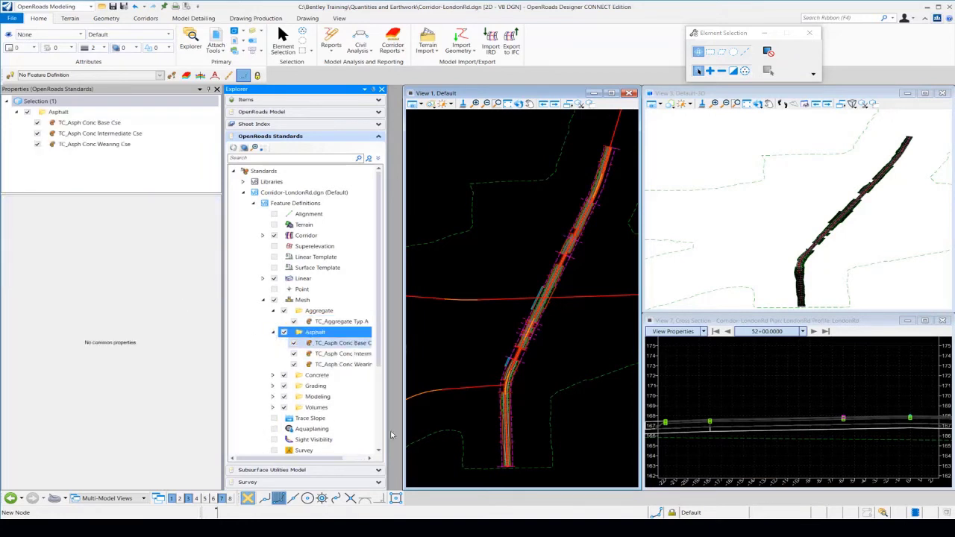
Step through the TC_Asph courses, confirming TC_Asph Conc Base Cse uses Volume Option Design.
{"action": "key", "text": "Down"}
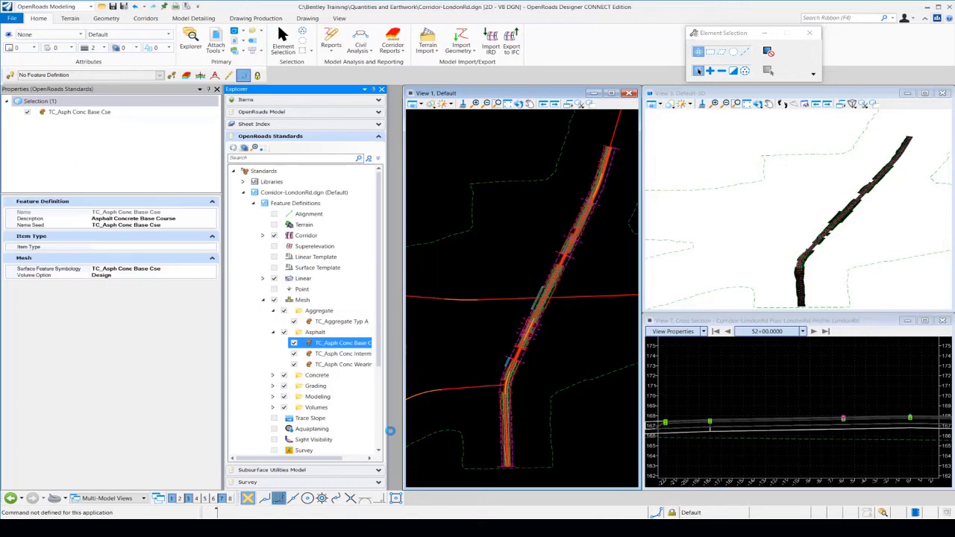
{"action": "key", "text": "Down"}
{"action": "key", "text": "Down"}
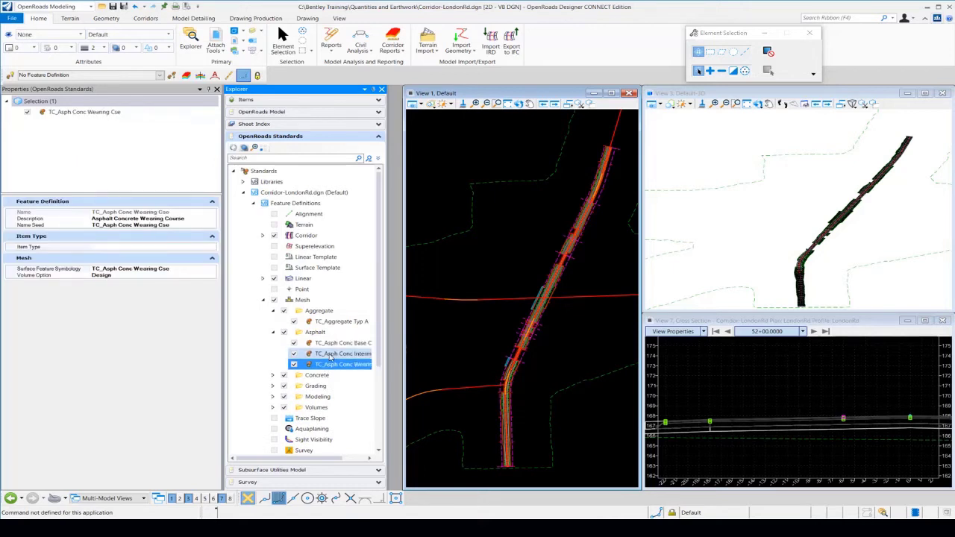
{"action": "key", "text": "Up"}
{"action": "key", "text": "Up"}
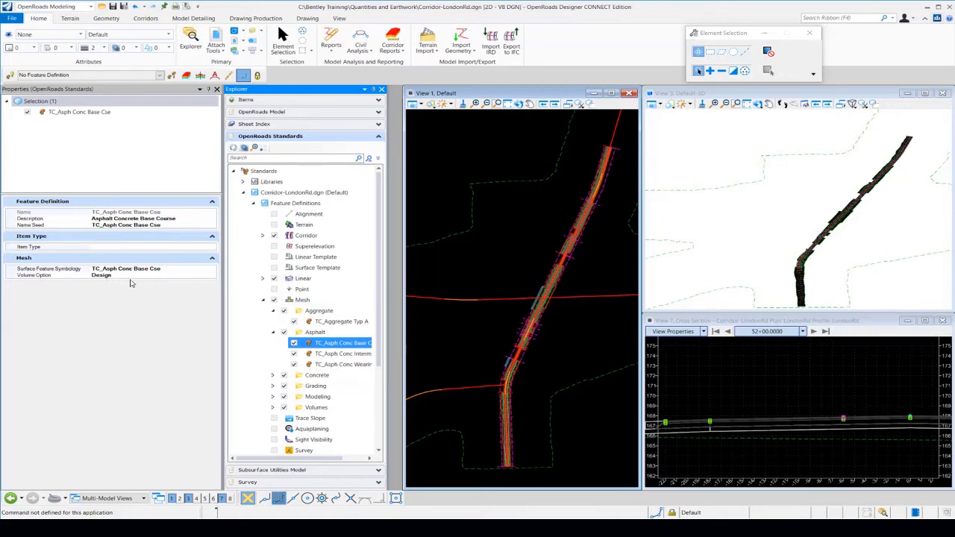
{"action": "left_click", "coordinate": [834, 373]}
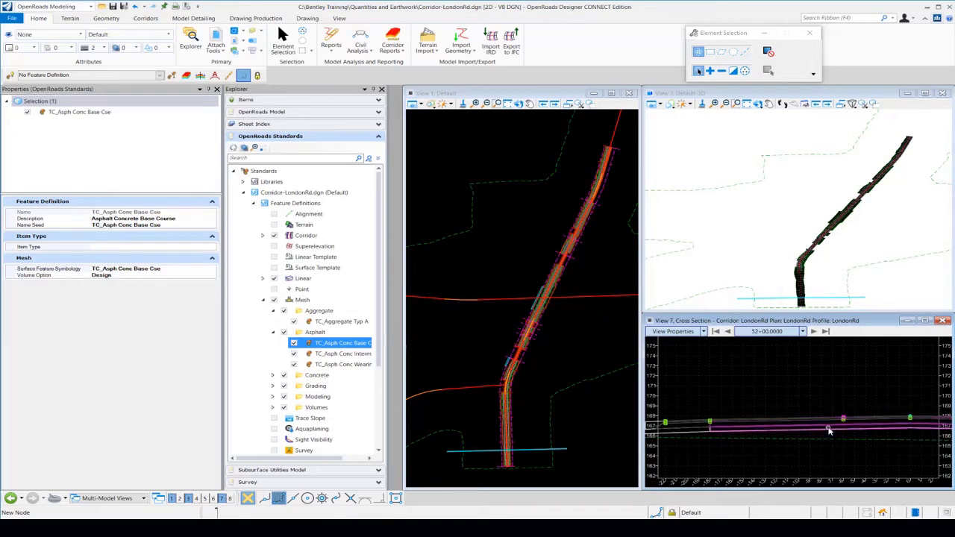
{"action": "mouse_move", "coordinate": [830, 432]}
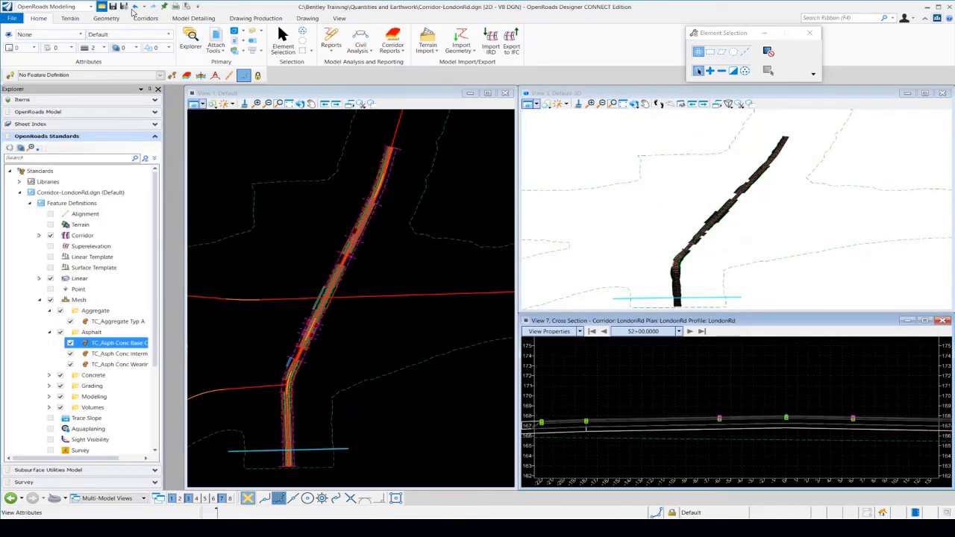
Open Volumes-Cut-Fill_LondonRd.dgn from the Quantities and Earthwork folder.
{"action": "left_click", "coordinate": [104, 6]}
{"action": "scroll", "coordinate": [136, 187], "scroll_direction": "down", "scroll_amount": 5}
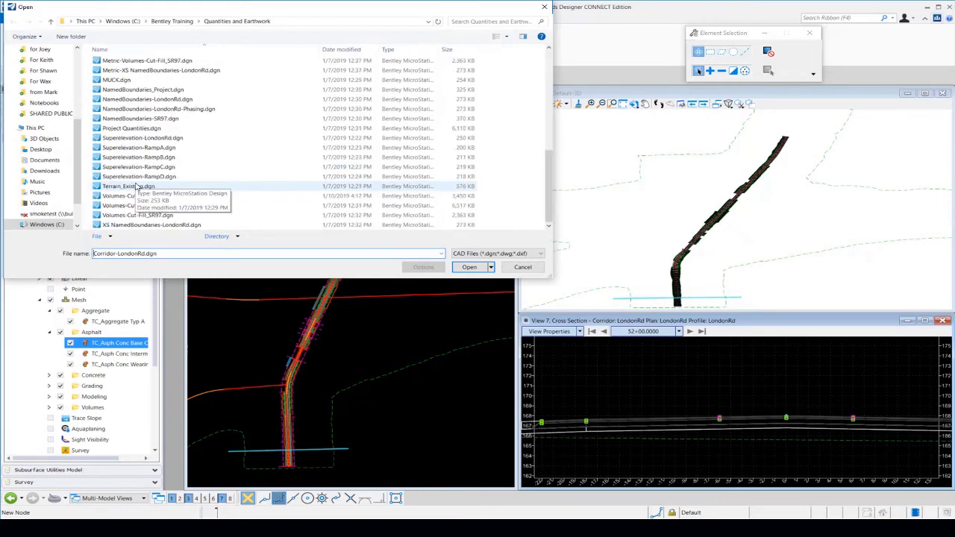
{"action": "left_click", "coordinate": [149, 206]}
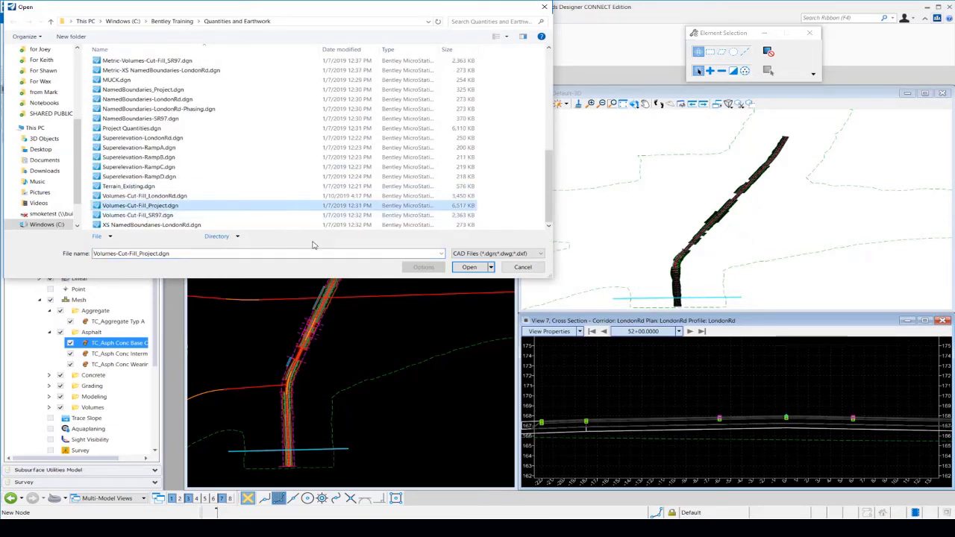
{"action": "left_click", "coordinate": [187, 196]}
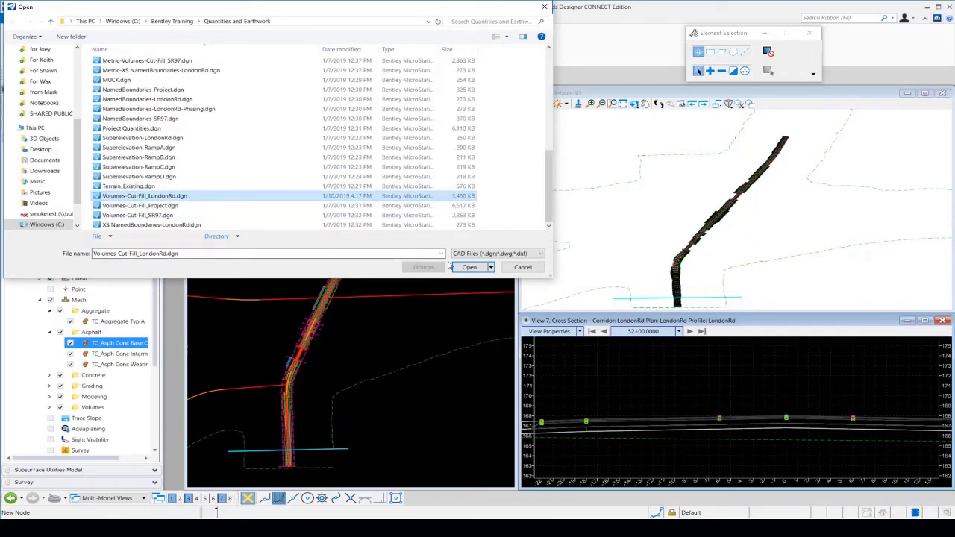
{"action": "key", "text": "Return"}
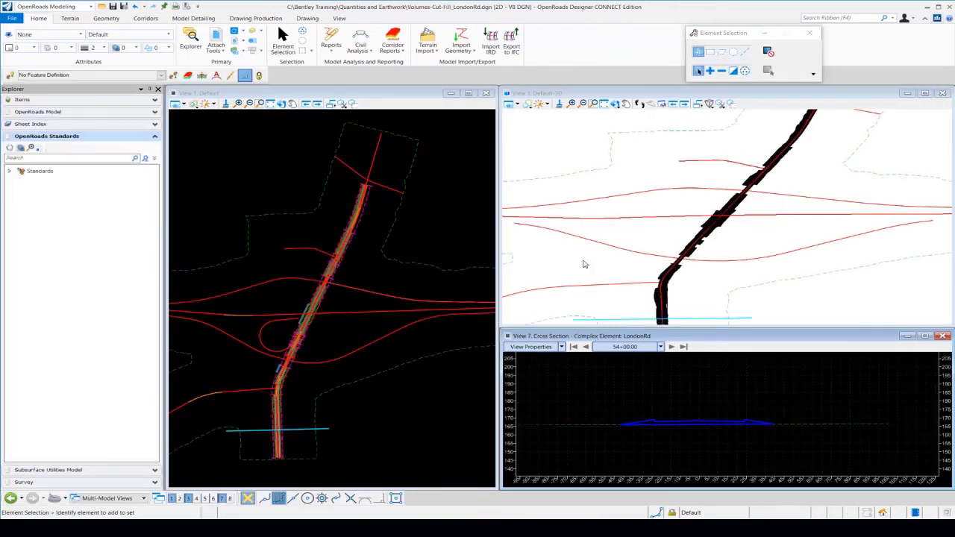
Zoom into the road in View 3 and select the Volumes_Cut mesh (206886.971 Cu.).
{"action": "scroll", "coordinate": [671, 272], "scroll_direction": "up", "scroll_amount": 4}
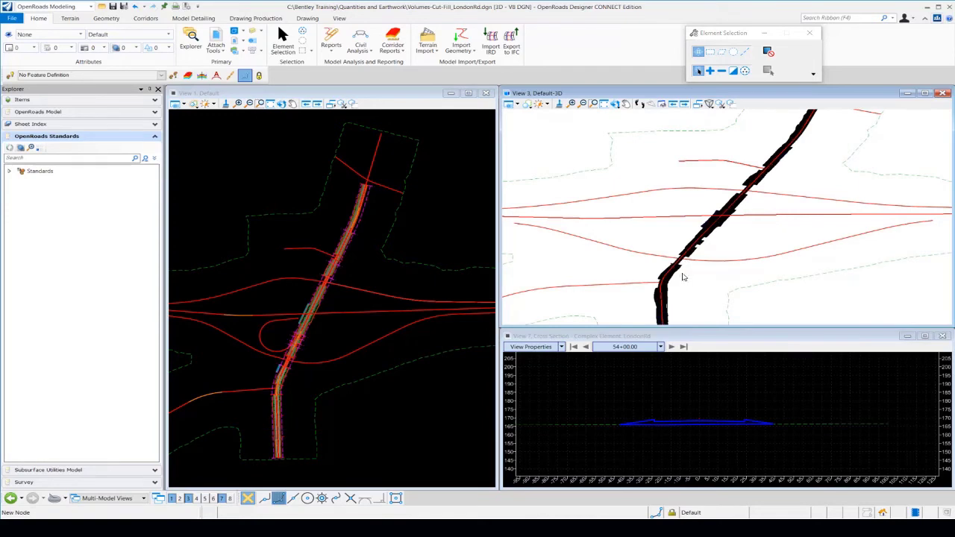
{"action": "scroll", "coordinate": [659, 274], "scroll_direction": "up", "scroll_amount": 3}
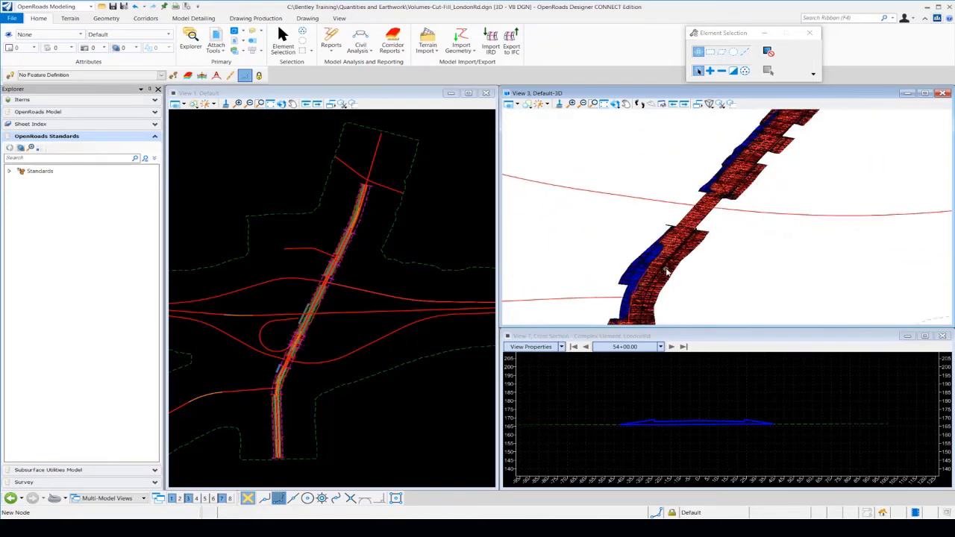
{"action": "left_click", "coordinate": [692, 264]}
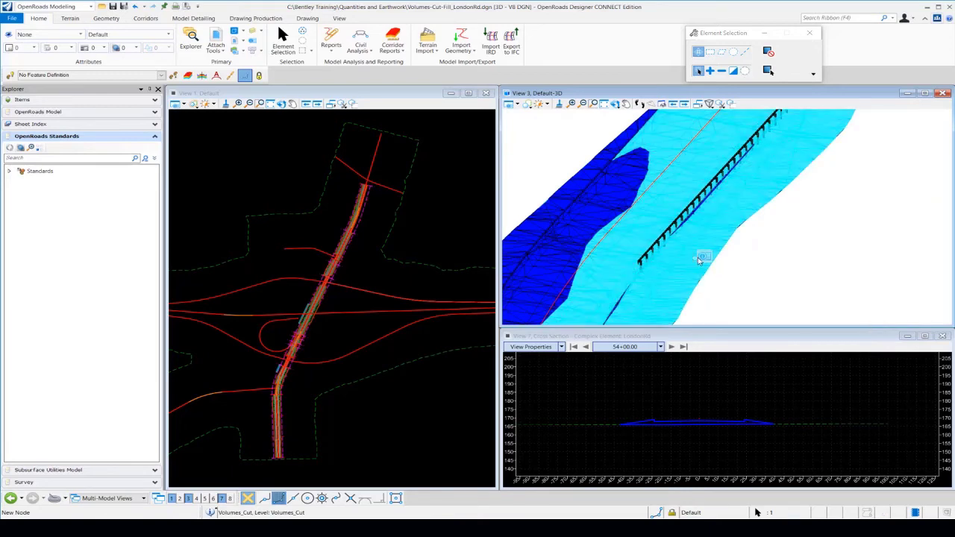
{"action": "mouse_move", "coordinate": [706, 258]}
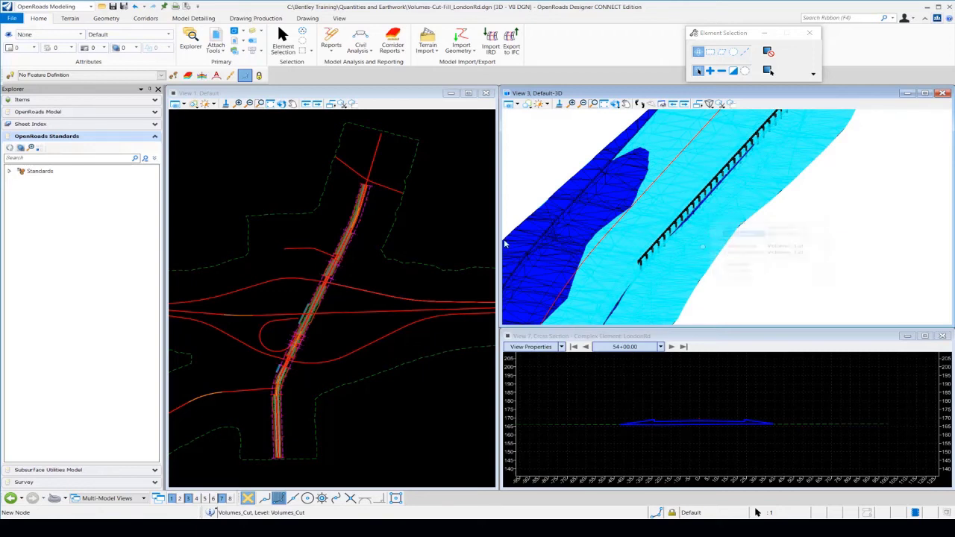
Expand Standards > Feature Definitions > Mesh > Volumes and select Volumes_Cut.
{"action": "left_click", "coordinate": [10, 170]}
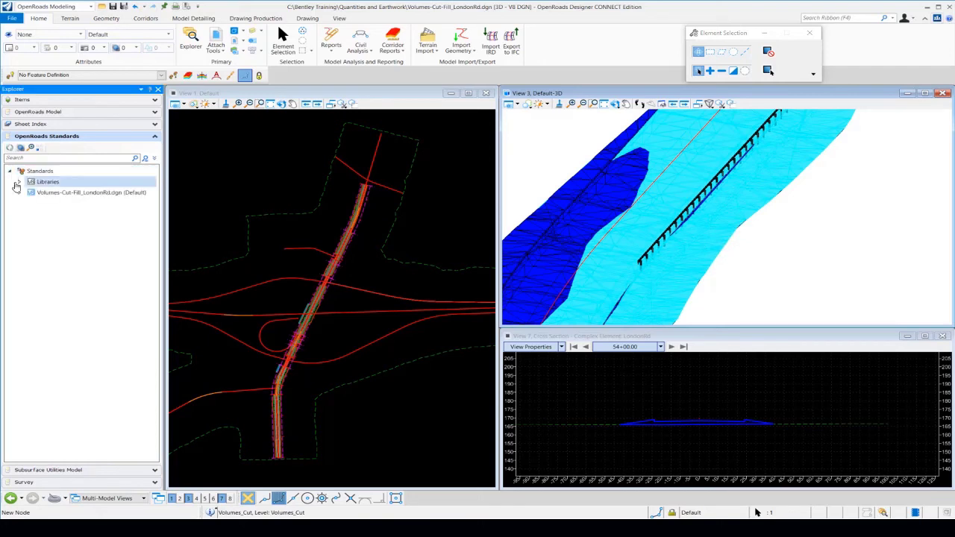
{"action": "left_click", "coordinate": [19, 192]}
{"action": "left_click", "coordinate": [28, 203]}
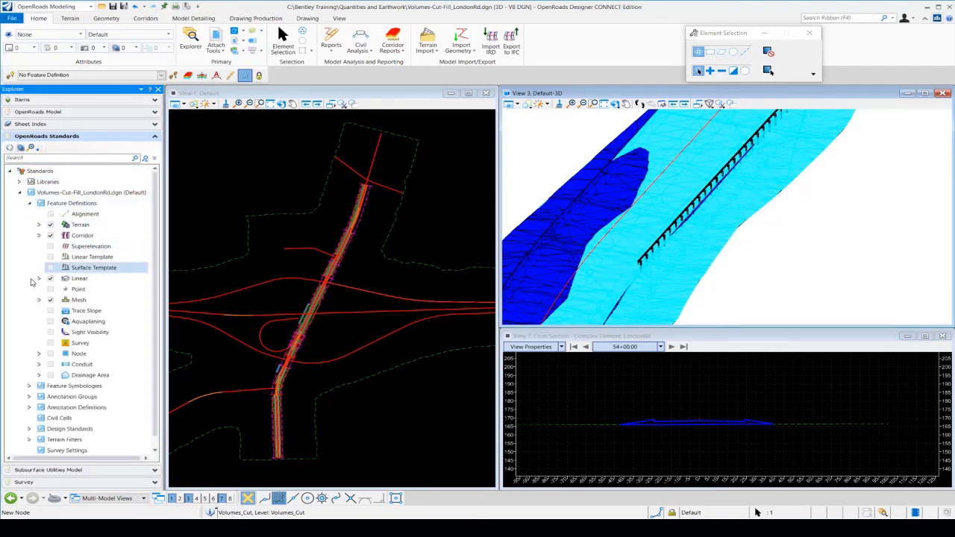
{"action": "left_click", "coordinate": [39, 299]}
{"action": "left_click", "coordinate": [49, 375]}
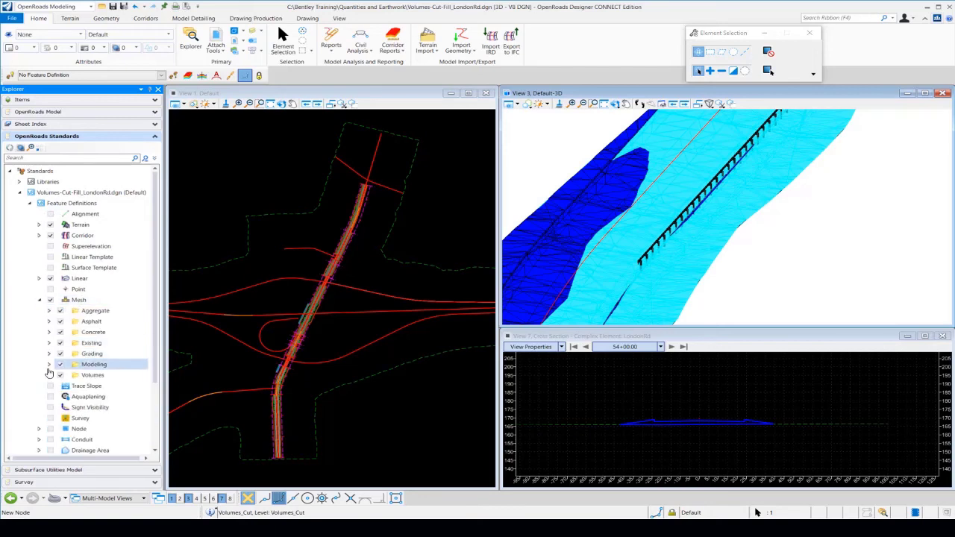
{"action": "left_click", "coordinate": [108, 397]}
{"action": "left_click", "coordinate": [108, 386]}
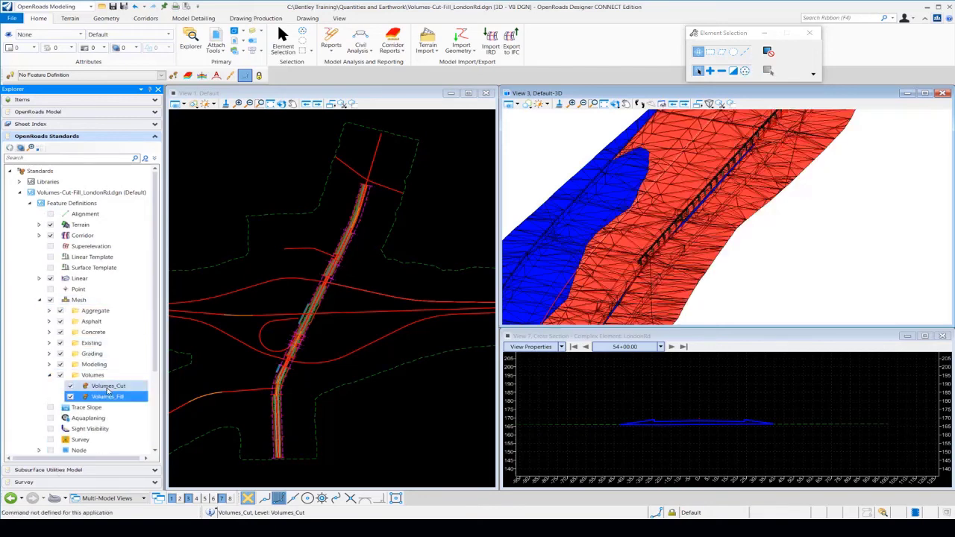
Confirm Volumes_Cut has Volume Option Cut, then select the fill mesh in View 3.
{"action": "right_click", "coordinate": [108, 386]}
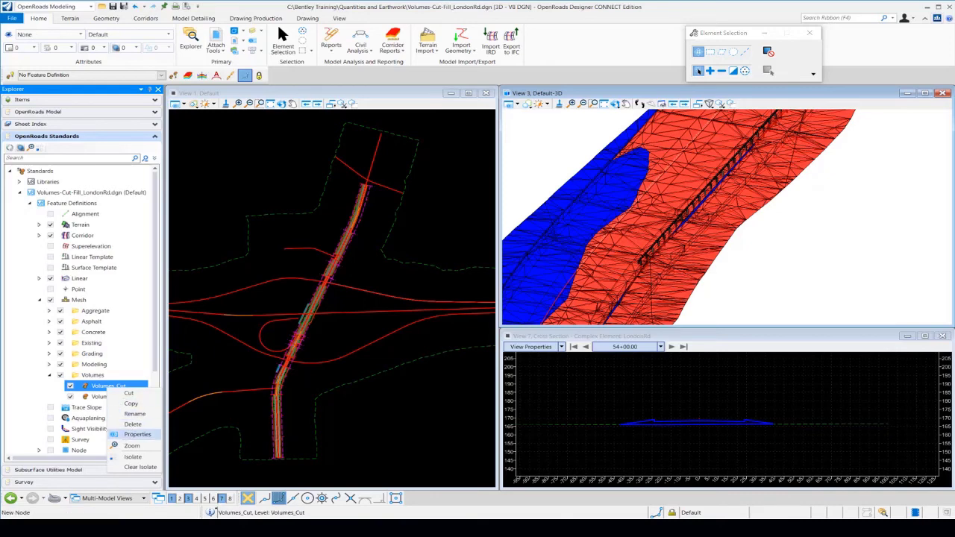
{"action": "left_click", "coordinate": [137, 434]}
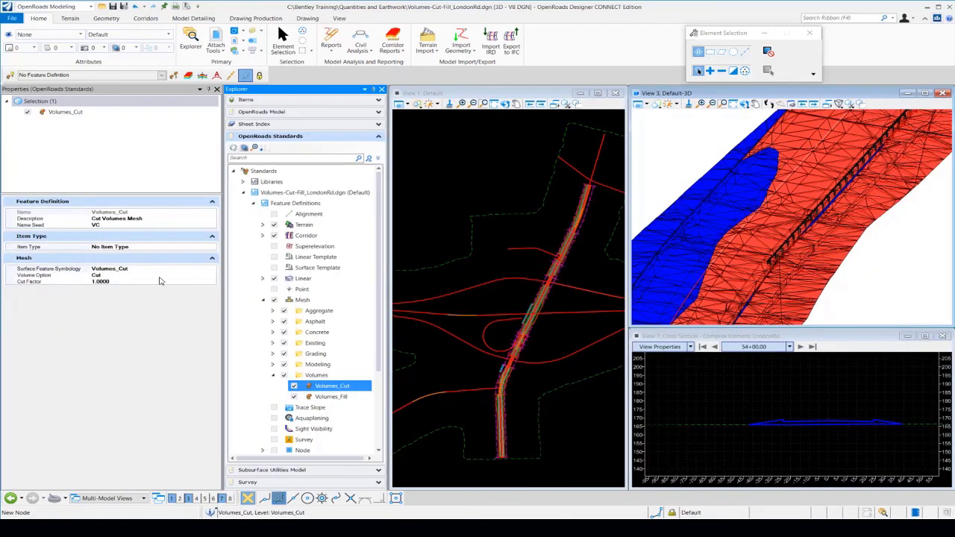
{"action": "left_click", "coordinate": [158, 275]}
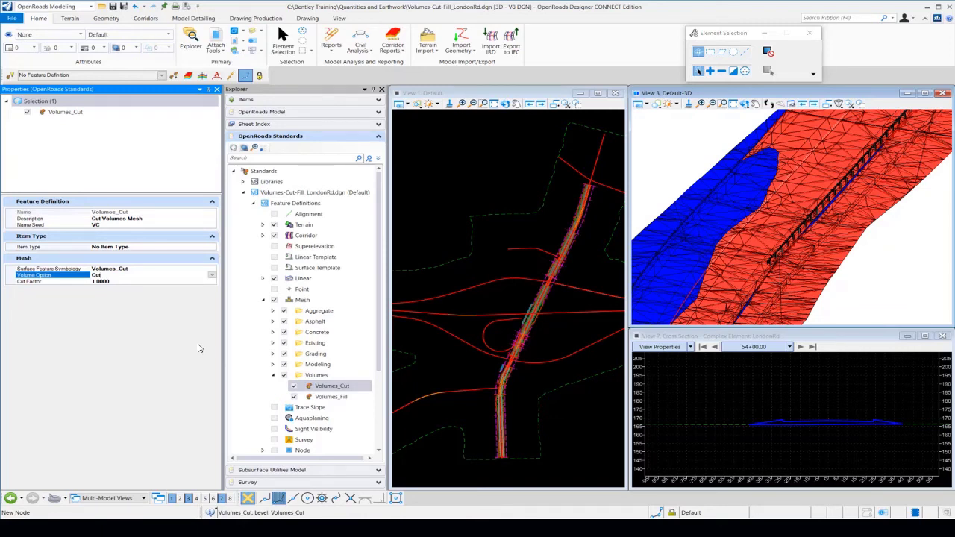
{"action": "left_click", "coordinate": [696, 197]}
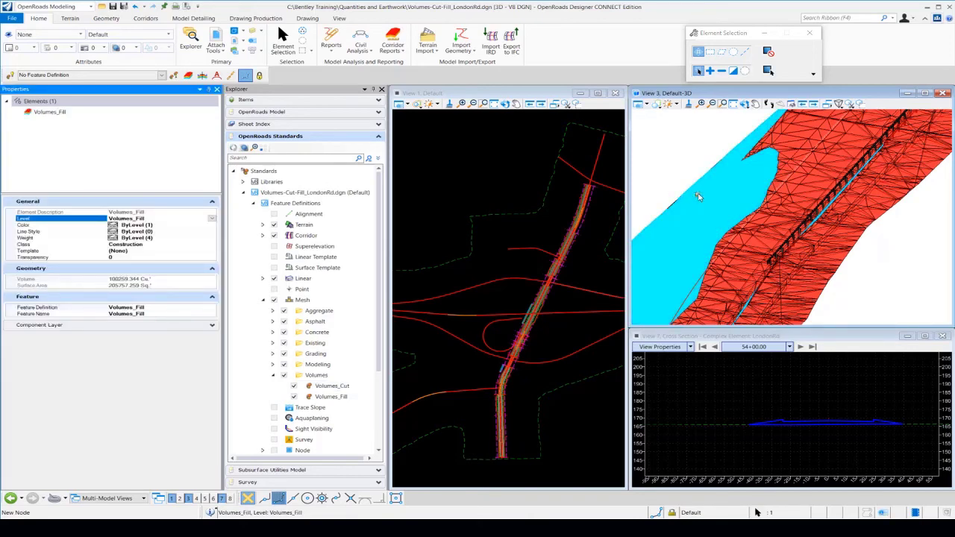
Review the fill mesh's Component Layer, then confirm Volumes_Fill uses Fill with factor 1.0000.
{"action": "left_click", "coordinate": [697, 197]}
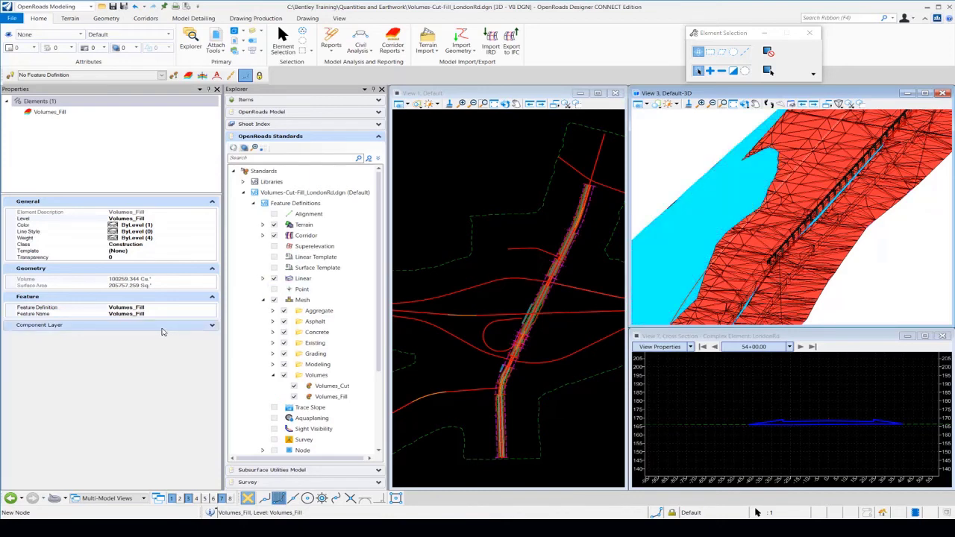
{"action": "left_click", "coordinate": [162, 327]}
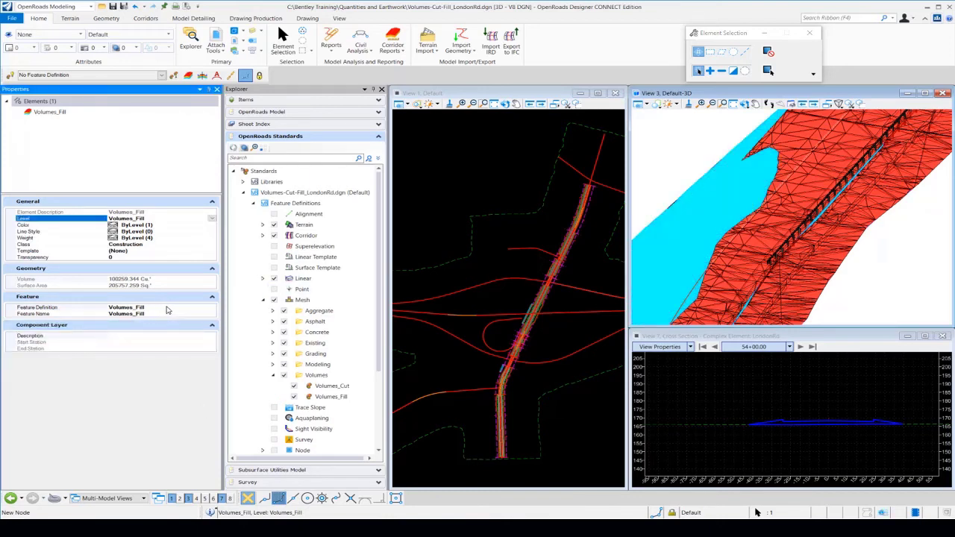
{"action": "left_click", "coordinate": [319, 397]}
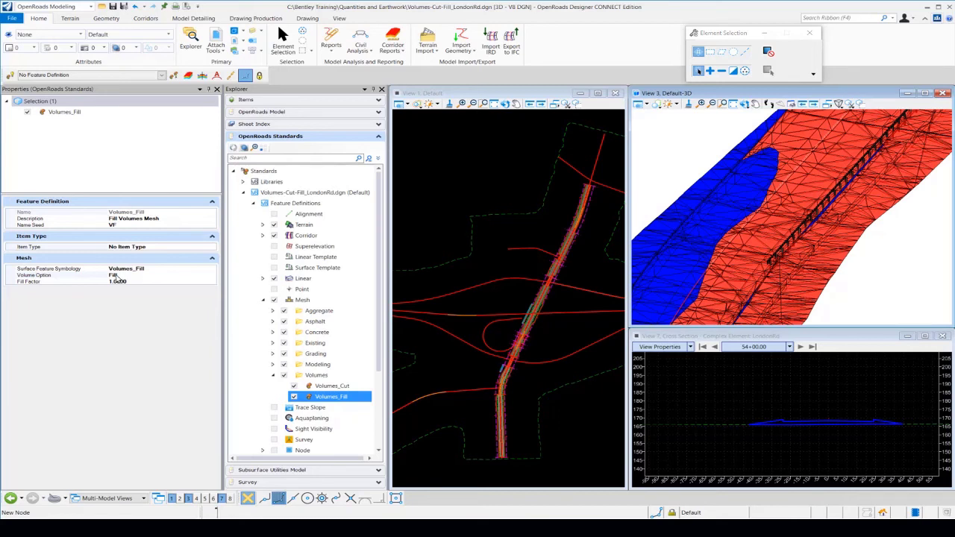
{"action": "left_click", "coordinate": [114, 276]}
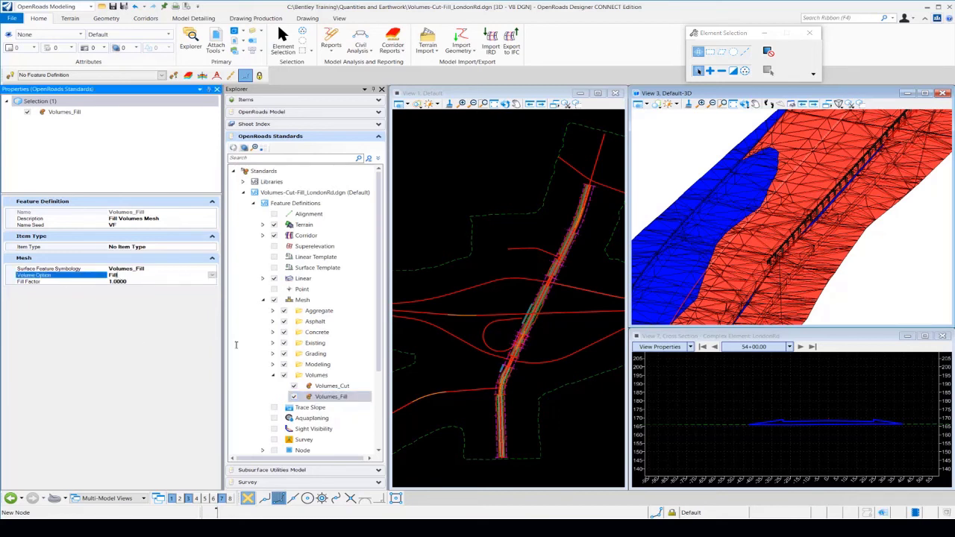